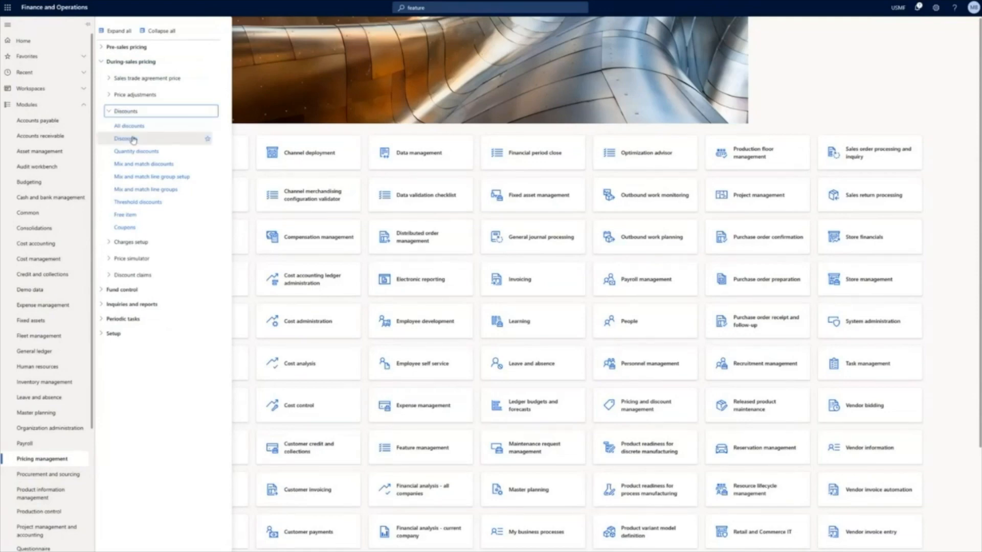
- Open the Discounts page and set the 10% loyalty customer TV discount's status to Disabled
{"action": "left_click", "coordinate": [133, 139]}
{"action": "left_click", "coordinate": [67, 148]}
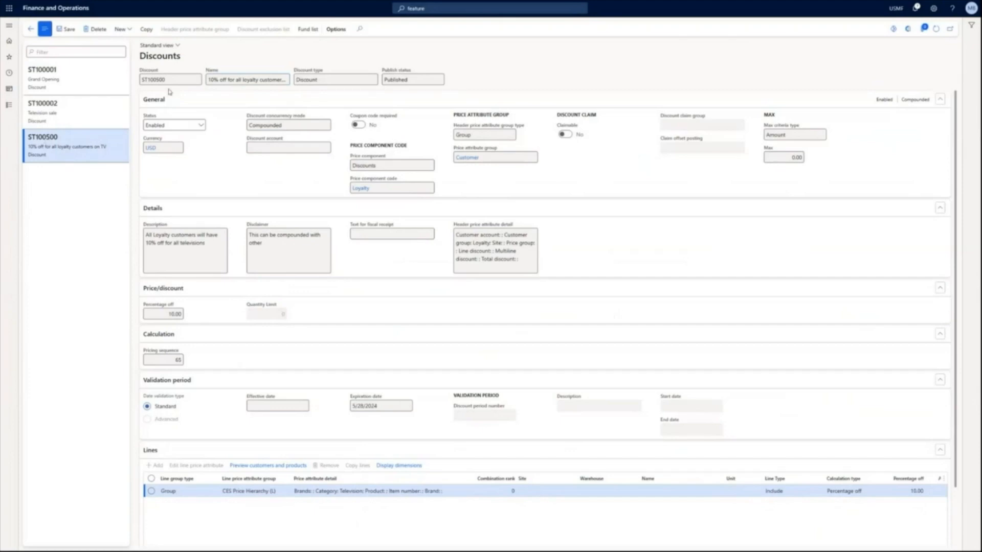
{"action": "left_click", "coordinate": [201, 125]}
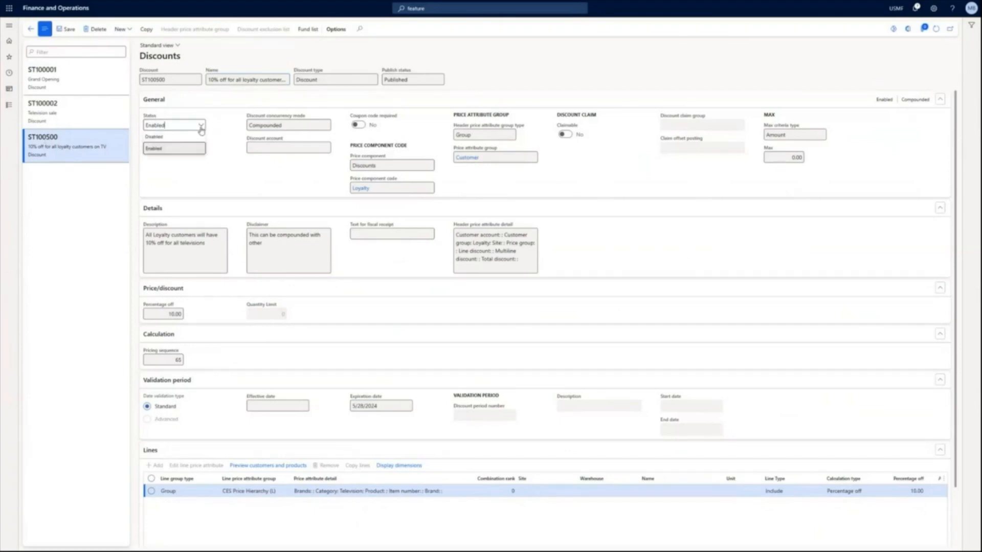
{"action": "left_click", "coordinate": [192, 140]}
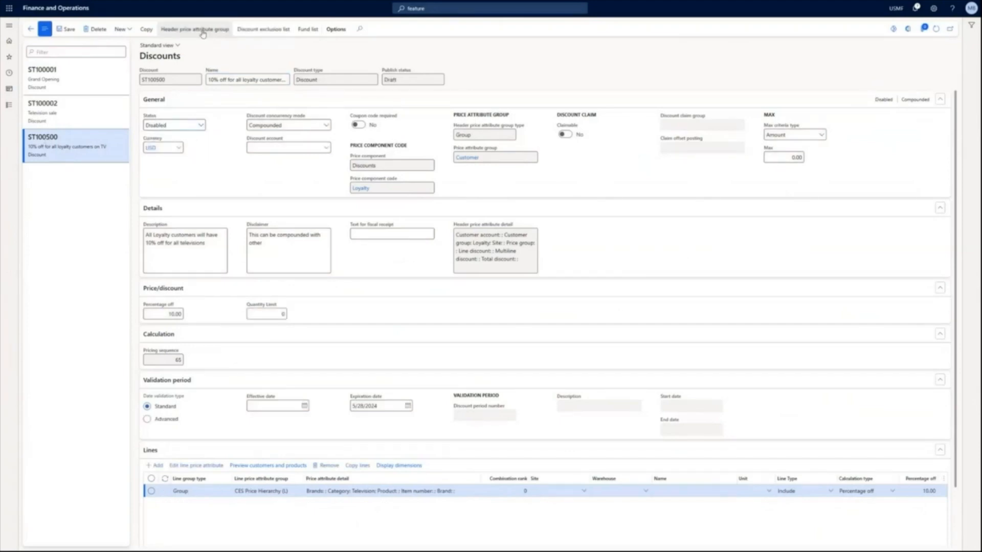
- Review the header and line price attribute groups of the loyalty TV discount with their matching customers and products, without saving changes
{"action": "left_click", "coordinate": [203, 34]}
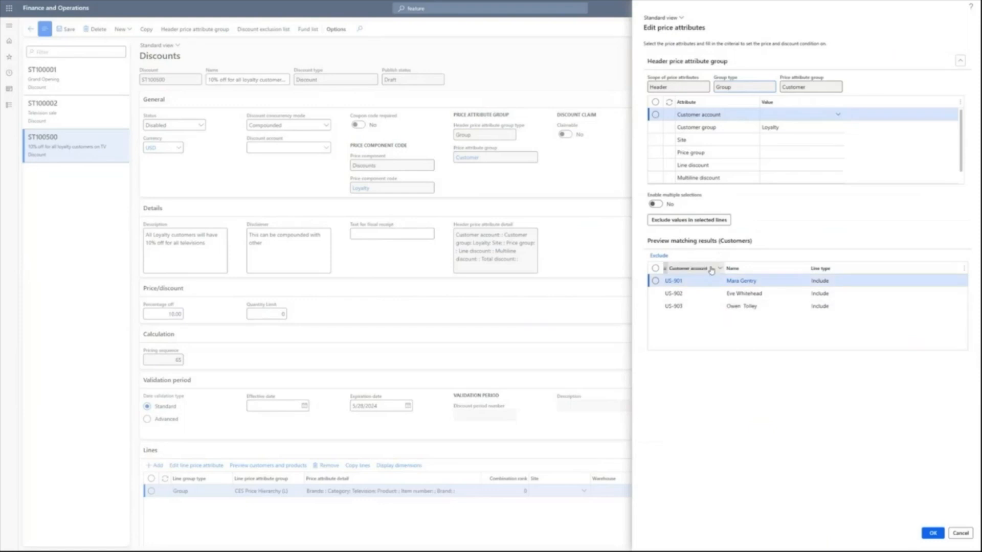
{"action": "left_click", "coordinate": [687, 280]}
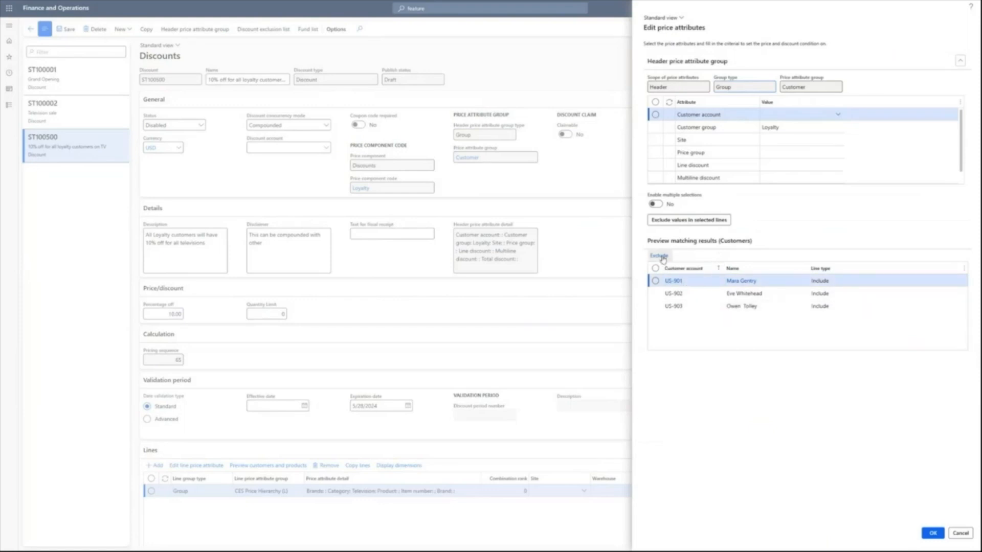
{"action": "left_click", "coordinate": [959, 534]}
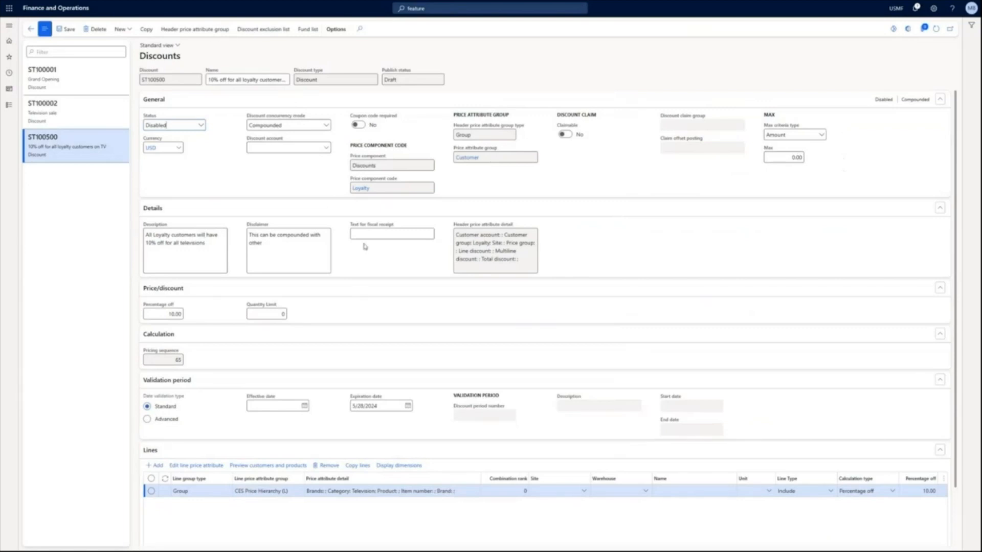
{"action": "left_click", "coordinate": [205, 466]}
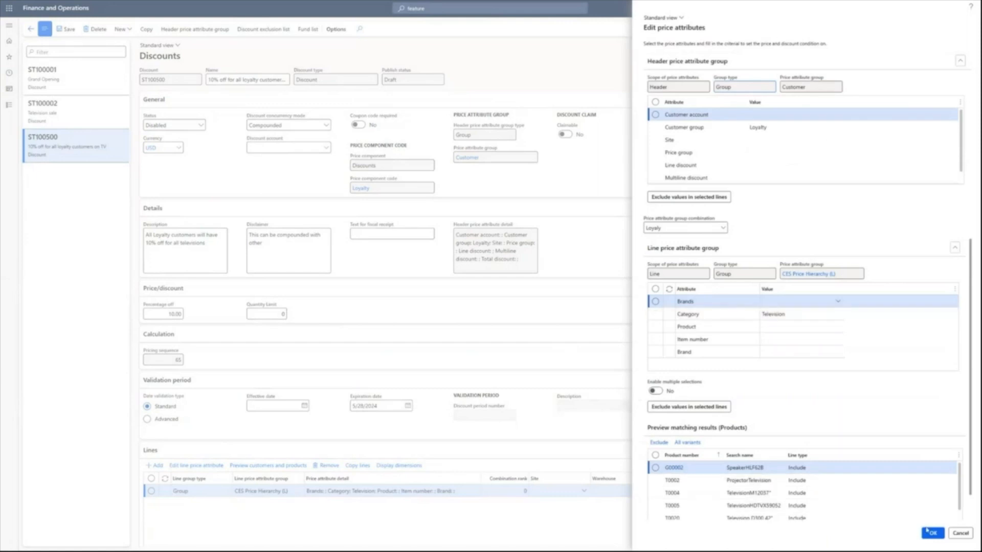
{"action": "left_click", "coordinate": [960, 533]}
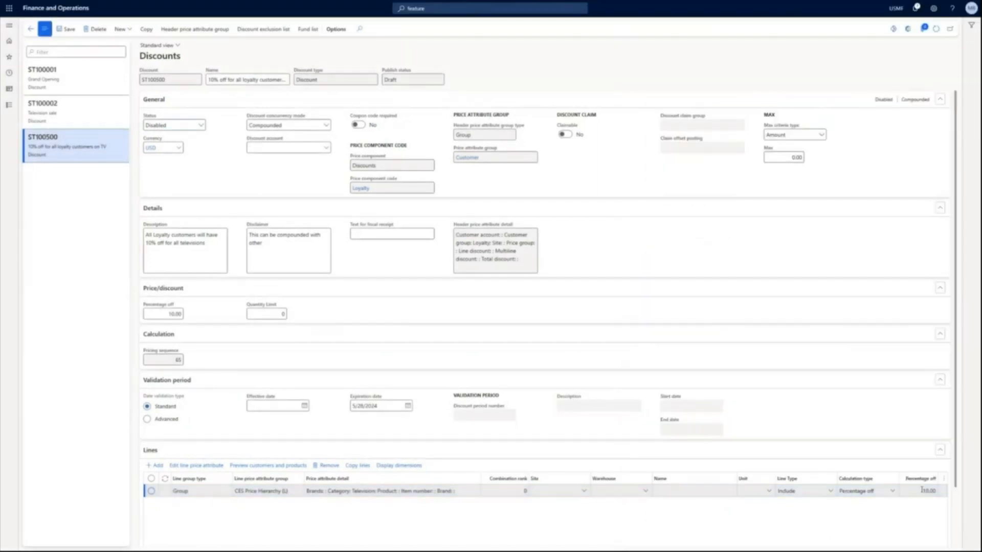
- Set the loyalty TV discount's status to Enabled
{"action": "left_click", "coordinate": [198, 128]}
{"action": "left_click", "coordinate": [179, 148]}
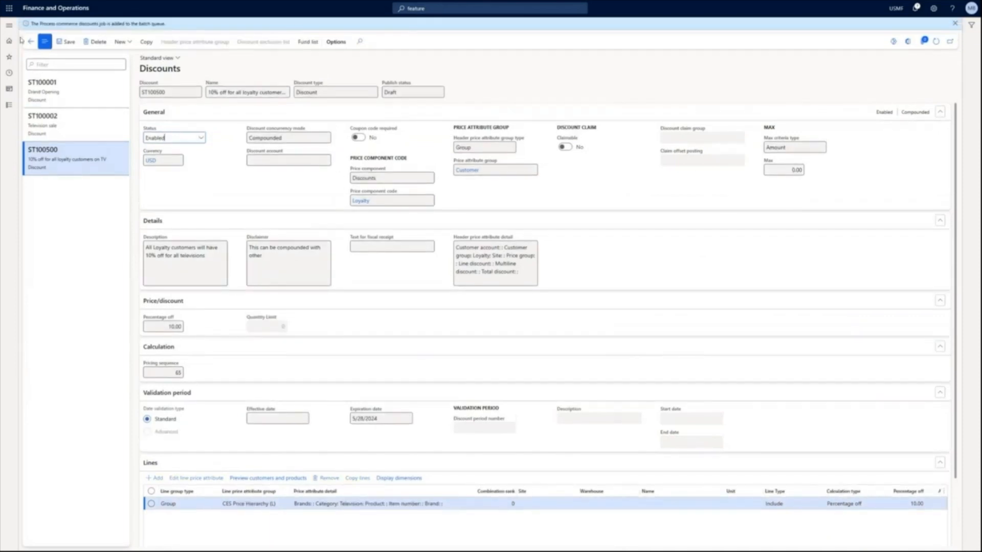
- Open the Free item discounts and examine the Techware soundbar 500B offer's general settings, free item setup, lines and free item lines
{"action": "left_click", "coordinate": [9, 106]}
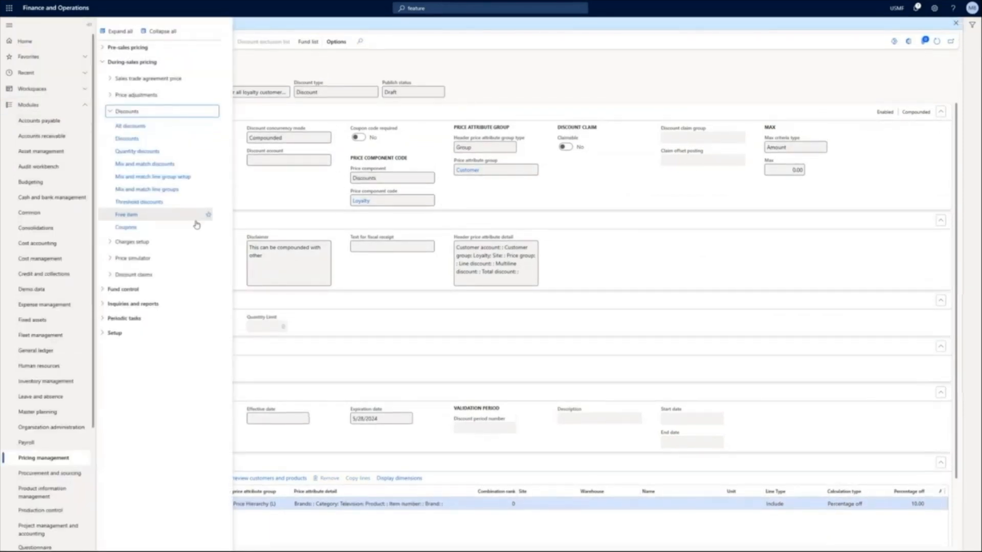
{"action": "left_click", "coordinate": [135, 215]}
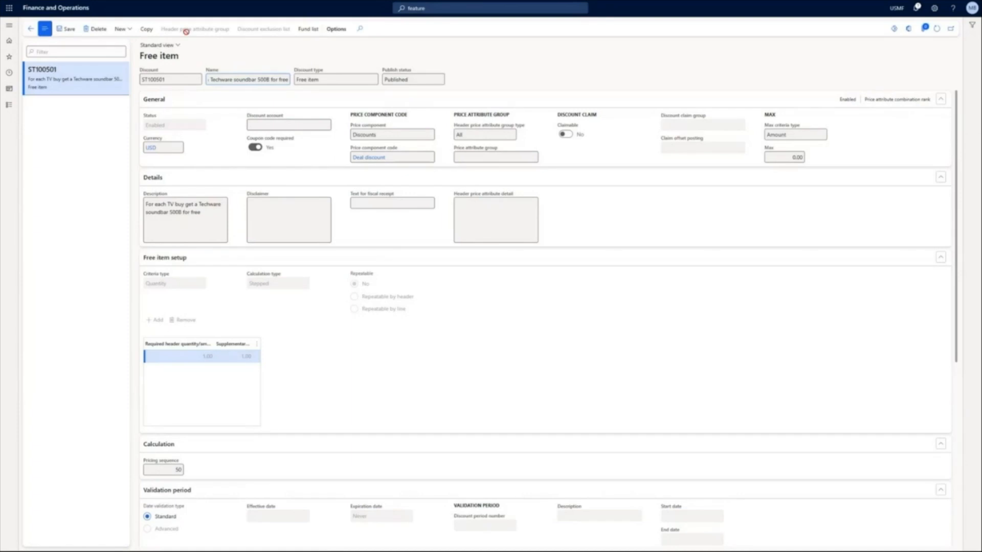
{"action": "left_click", "coordinate": [466, 156]}
{"action": "scroll", "coordinate": [220, 312], "scroll_direction": "down", "scroll_amount": 2}
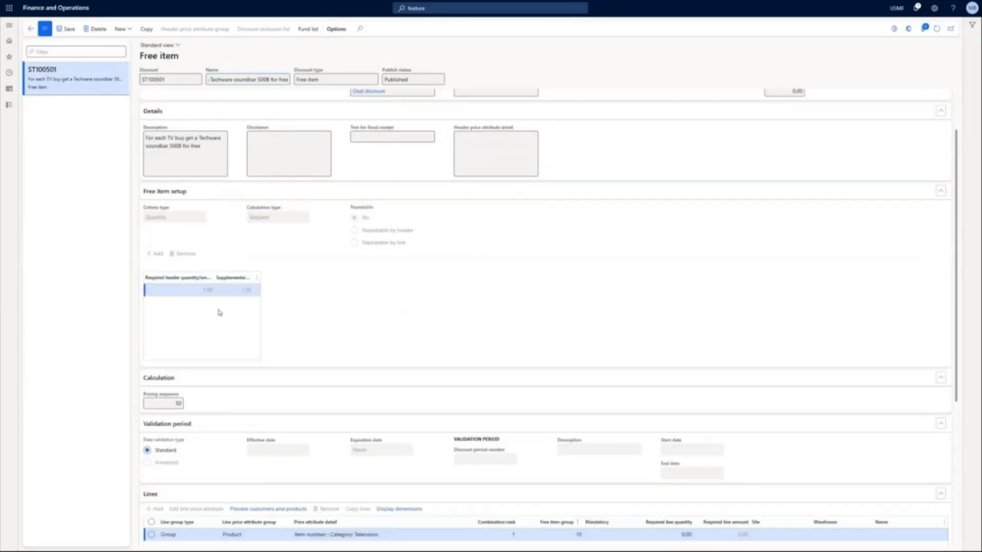
{"action": "scroll", "coordinate": [363, 422], "scroll_direction": "down", "scroll_amount": 4}
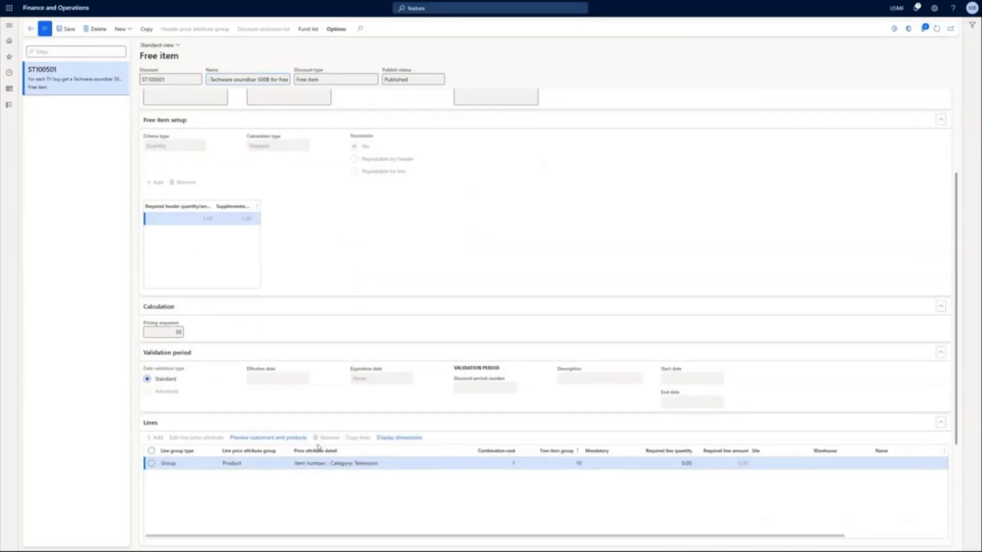
{"action": "scroll", "coordinate": [366, 409], "scroll_direction": "down", "scroll_amount": 3}
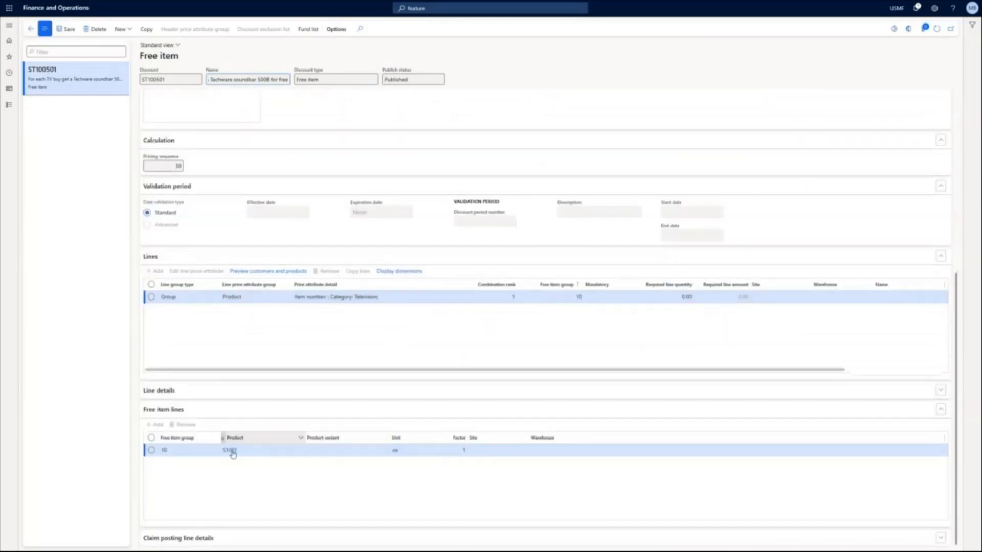
{"action": "scroll", "coordinate": [353, 317], "scroll_direction": "up", "scroll_amount": 7}
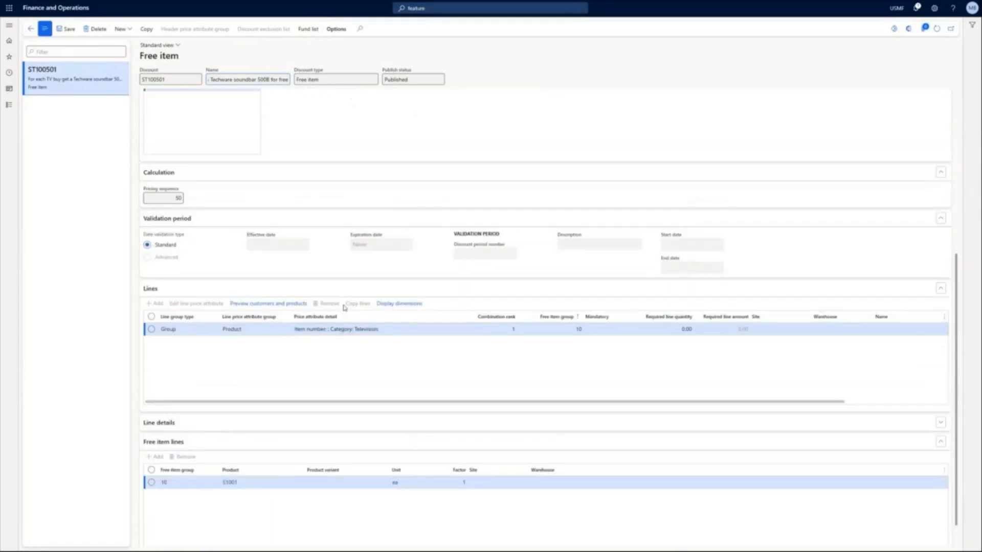
{"action": "scroll", "coordinate": [345, 308], "scroll_direction": "up", "scroll_amount": 2}
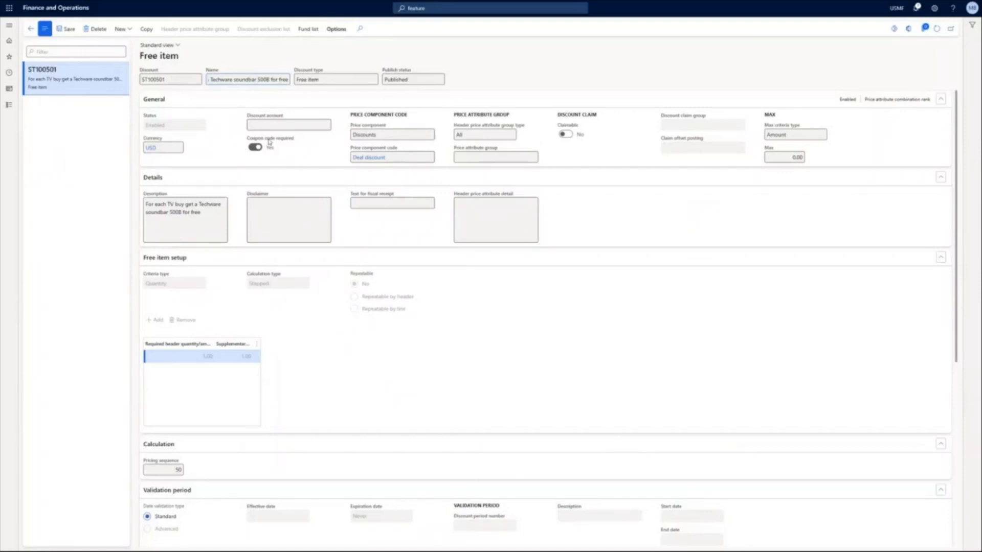
- Open the Coupons page and examine the Free soundbar coupon's settings and coupon code line
{"action": "left_click", "coordinate": [10, 108]}
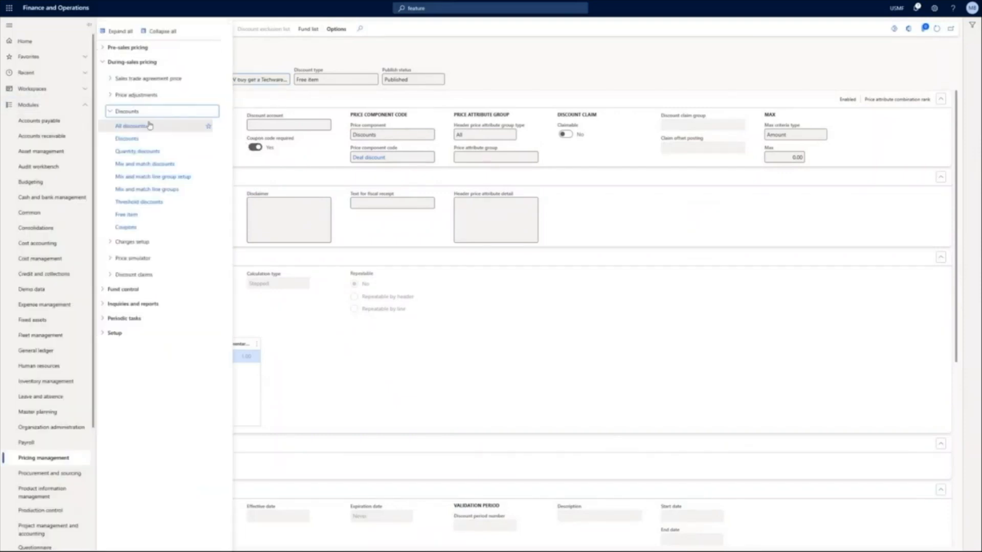
{"action": "left_click", "coordinate": [134, 227]}
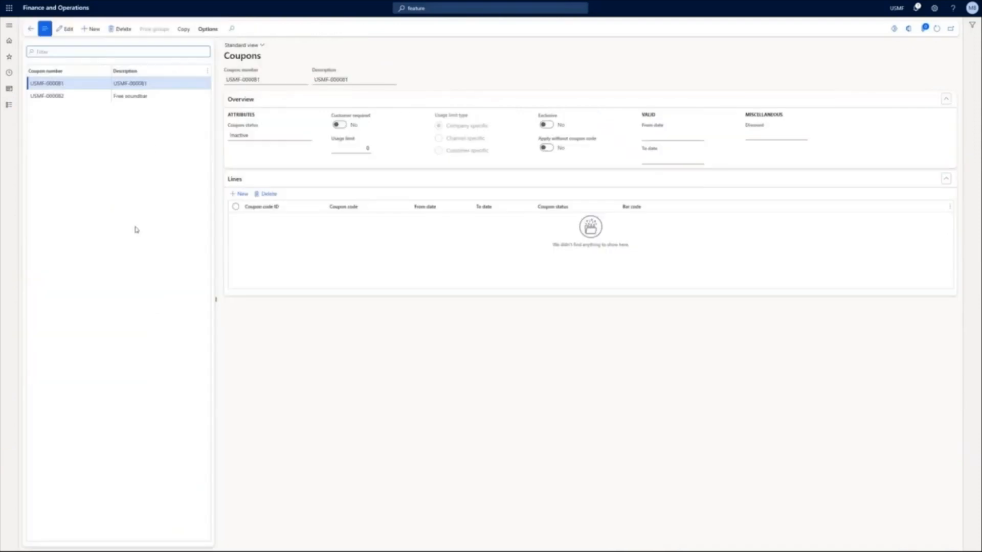
{"action": "left_click", "coordinate": [105, 96]}
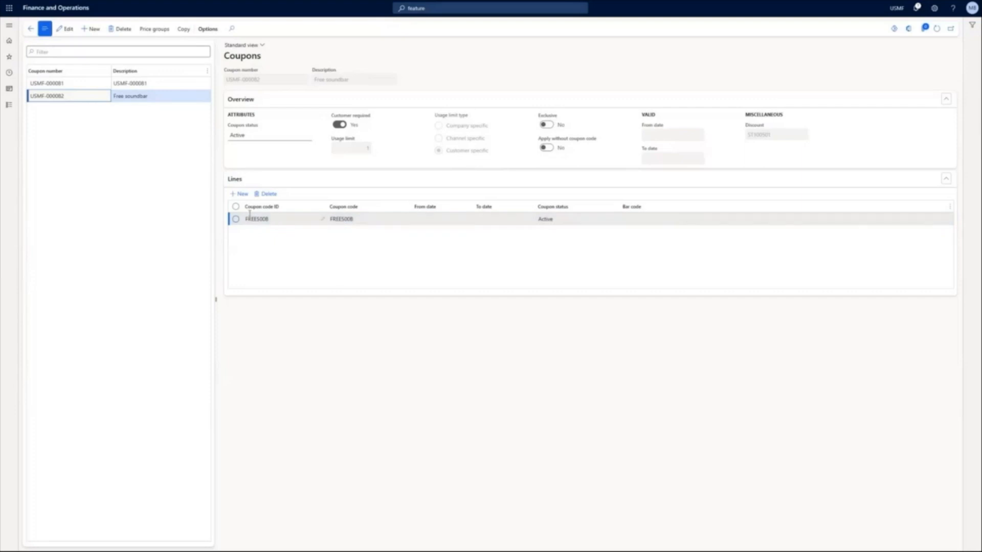
- Create a sales order for the loyalty customer from all sales orders, with a line for the Techware TV 55" QLED
{"action": "left_click", "coordinate": [9, 104]}
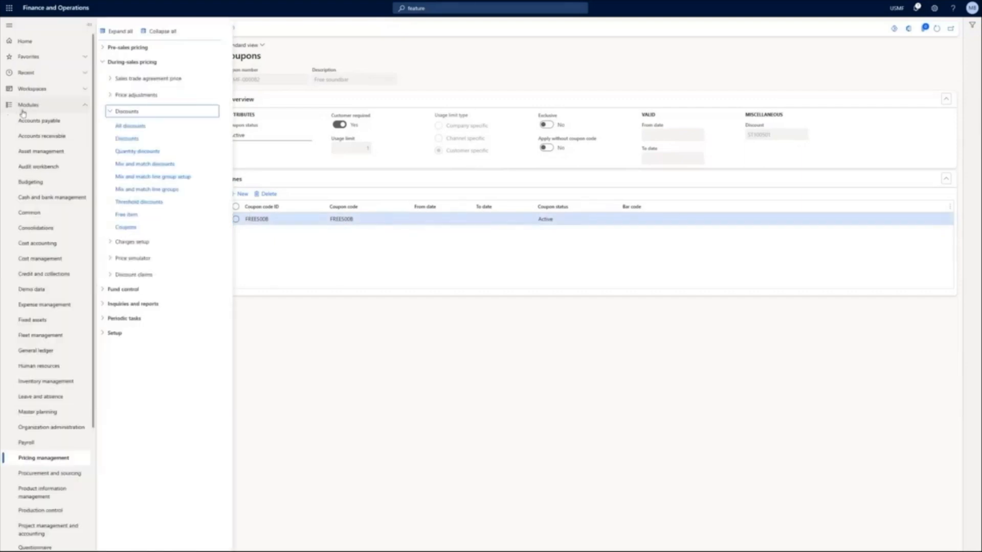
{"action": "left_click", "coordinate": [41, 62]}
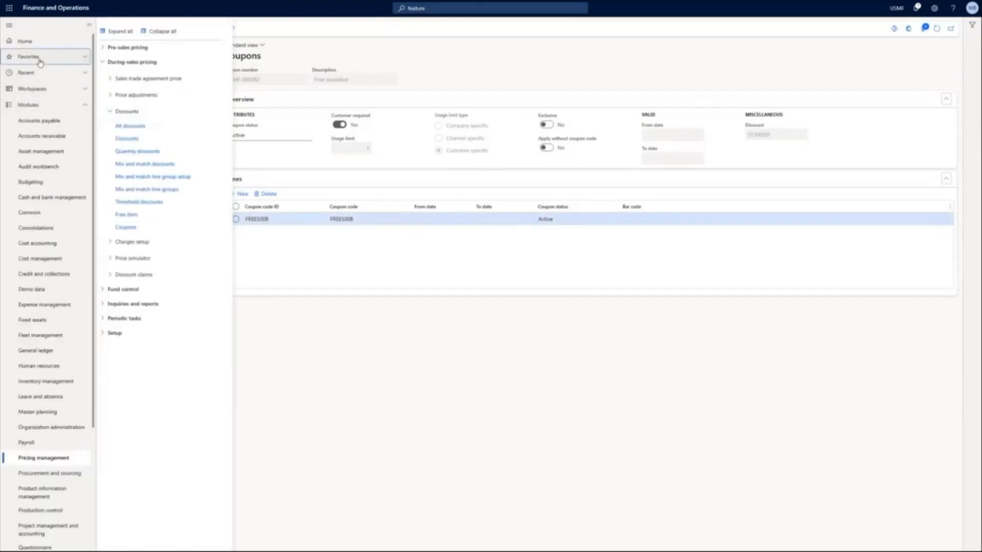
{"action": "left_click", "coordinate": [53, 78]}
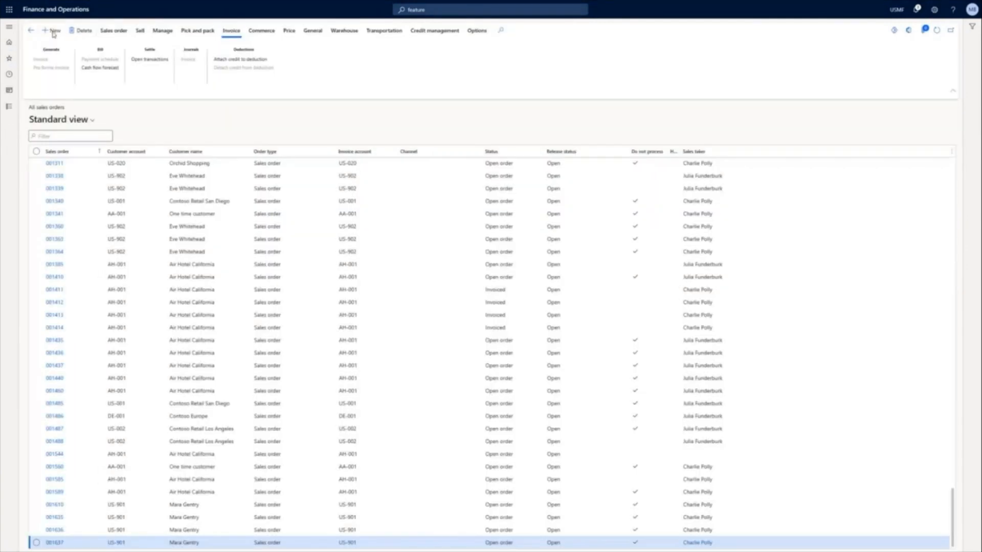
{"action": "key", "text": "alt+n"}
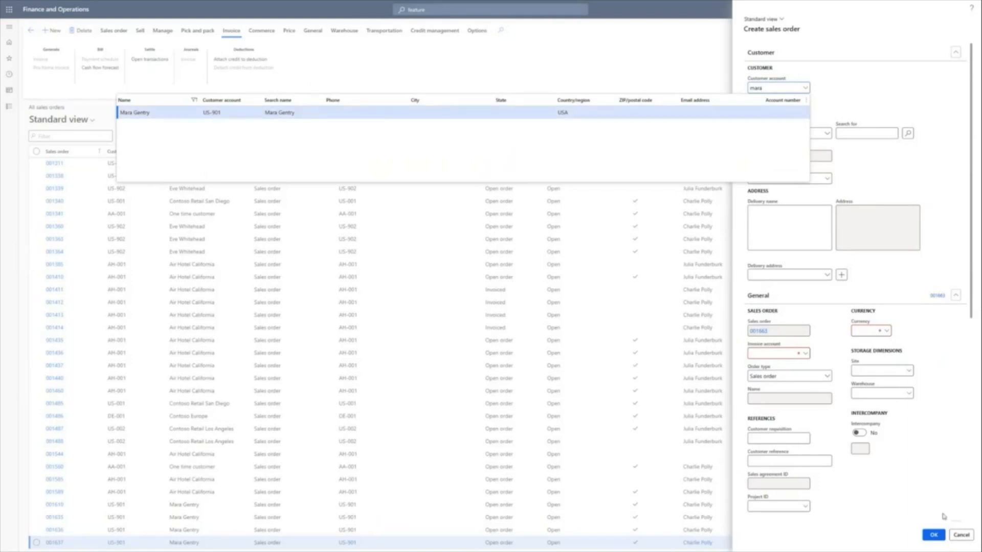
{"action": "left_click", "coordinate": [933, 535]}
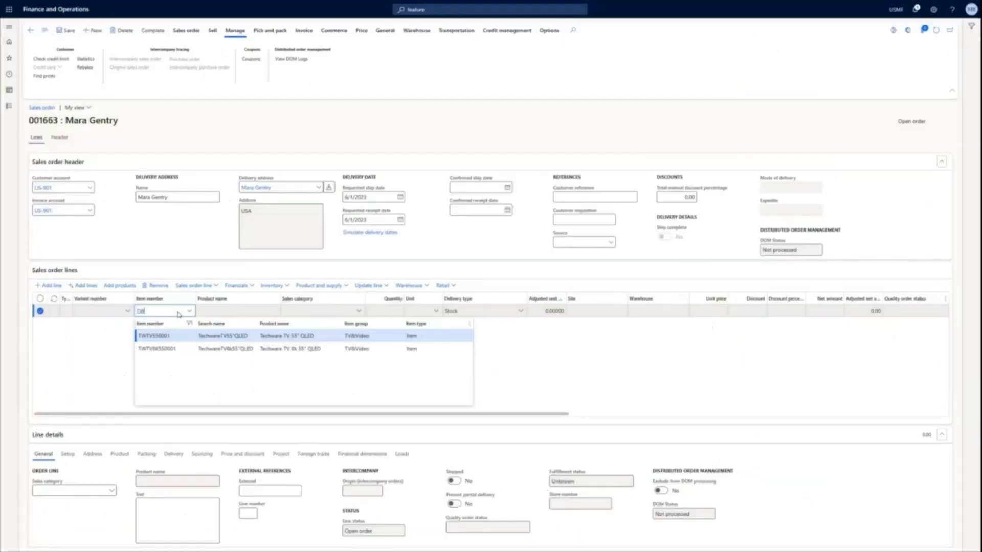
{"action": "left_click", "coordinate": [168, 338]}
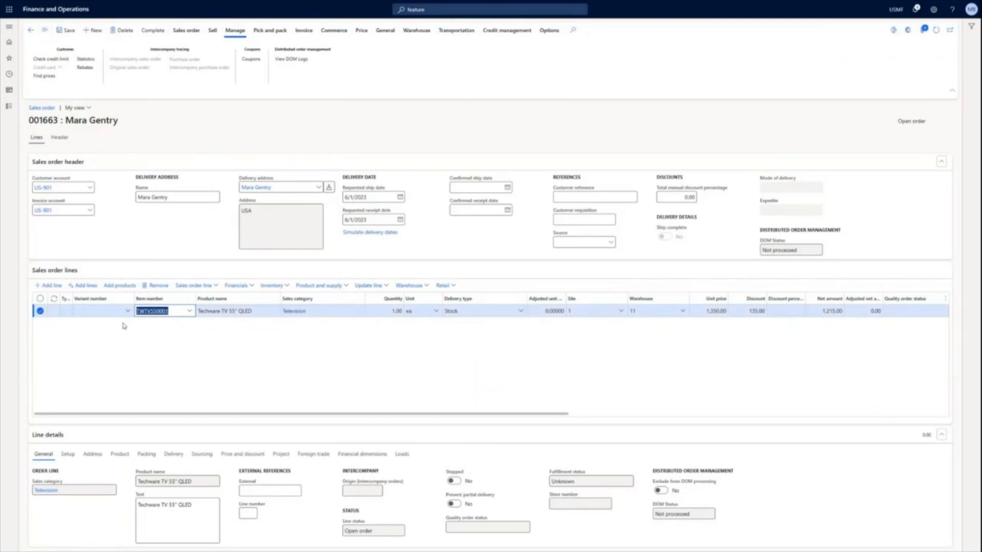
{"action": "left_click", "coordinate": [191, 288]}
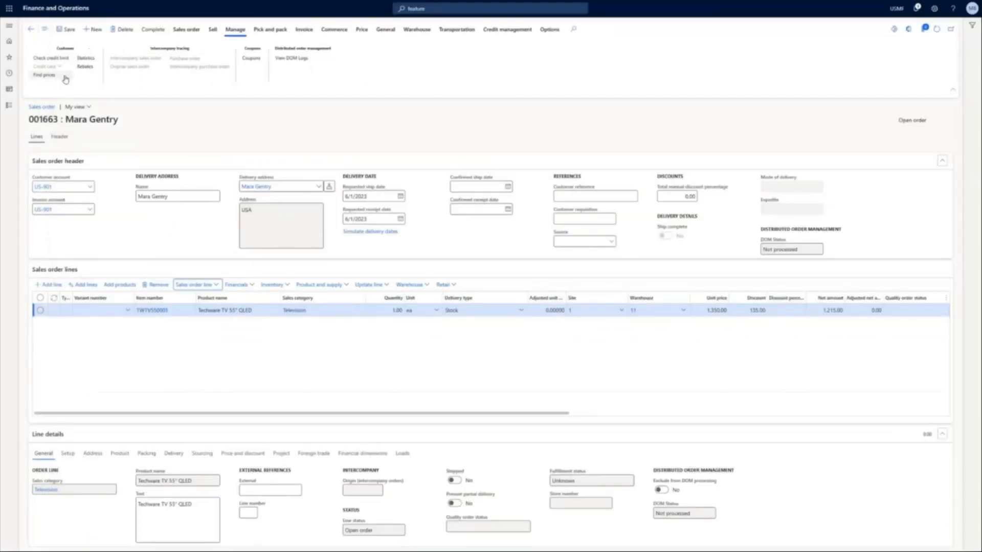
- Link the Free soundbar coupon to the sales order and recalculate the order
{"action": "left_click", "coordinate": [262, 60]}
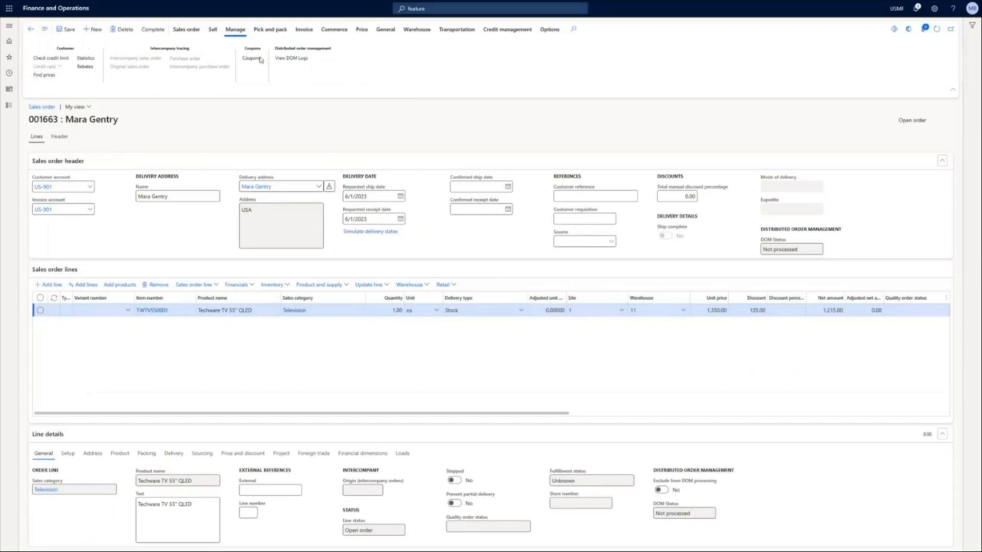
{"action": "left_click", "coordinate": [120, 102]}
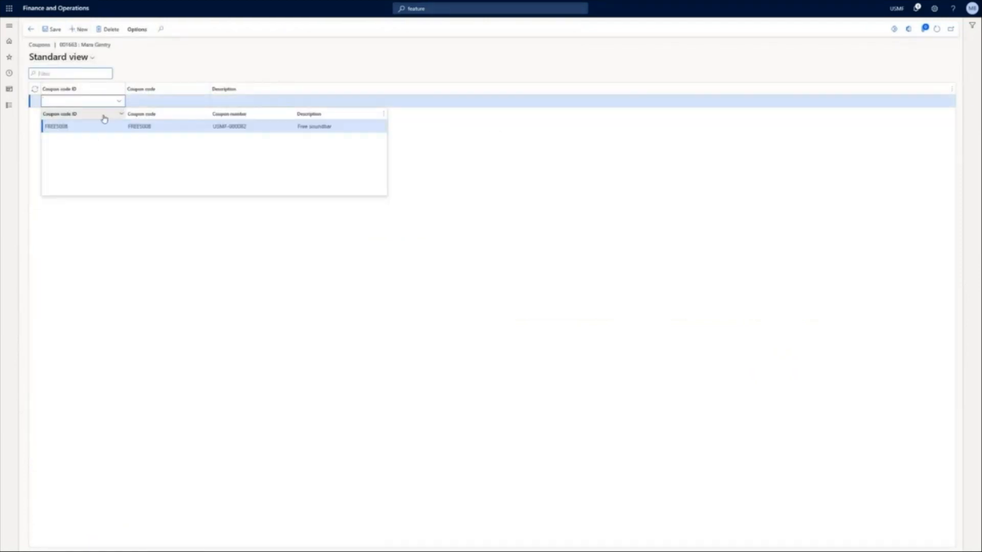
{"action": "left_click", "coordinate": [83, 125]}
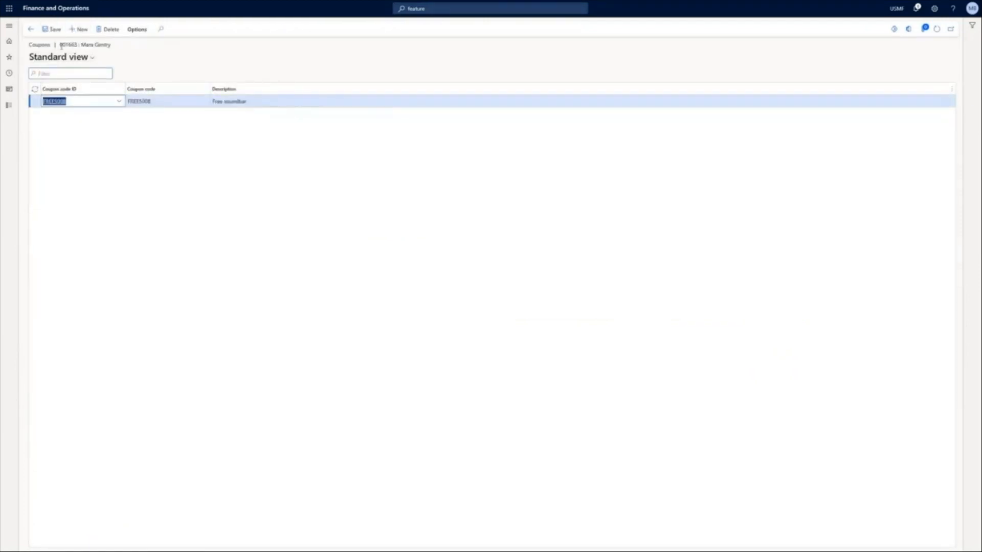
{"action": "left_click", "coordinate": [31, 31]}
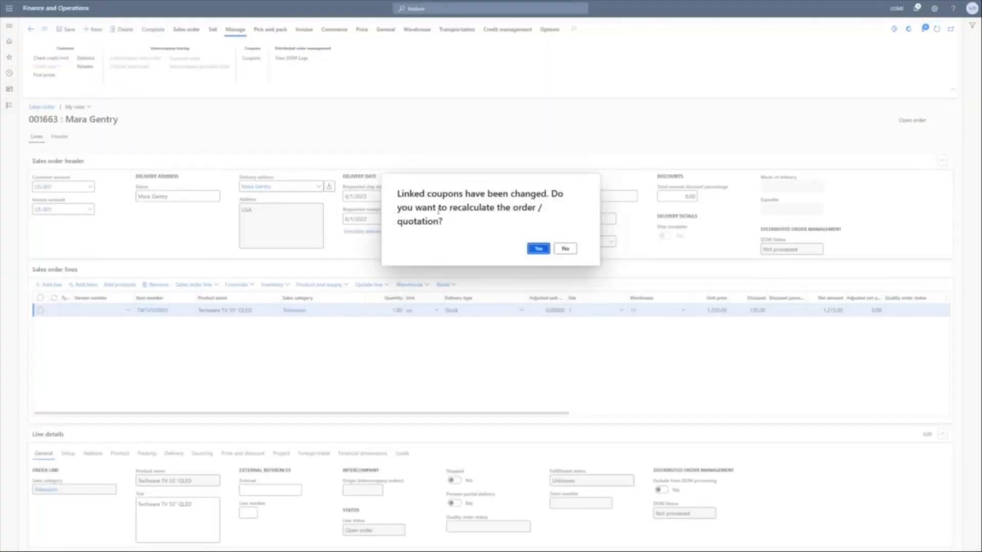
{"action": "left_click", "coordinate": [537, 250]}
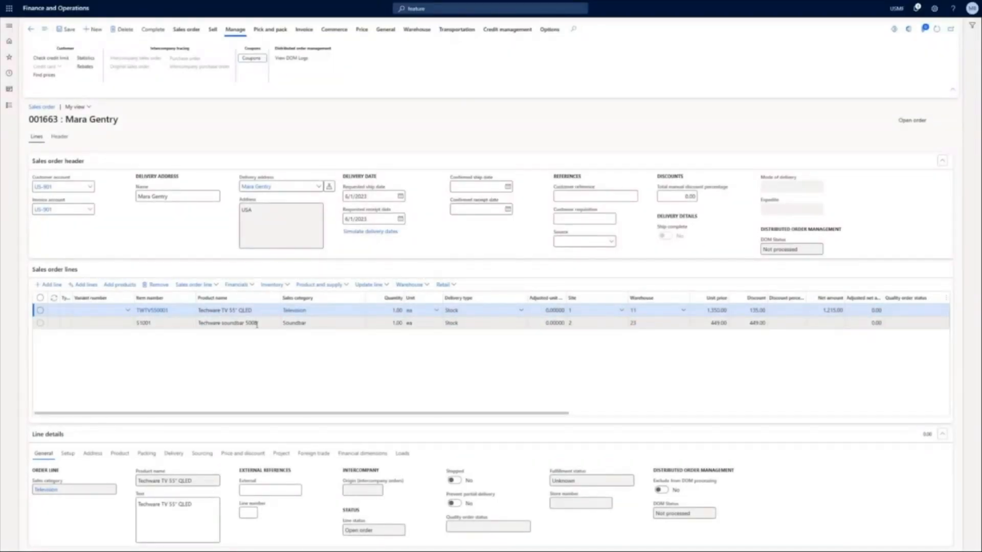
- Open the Mix and match discounts and examine the name and setup of the TV and HDMI cable offer
{"action": "left_click", "coordinate": [56, 9]}
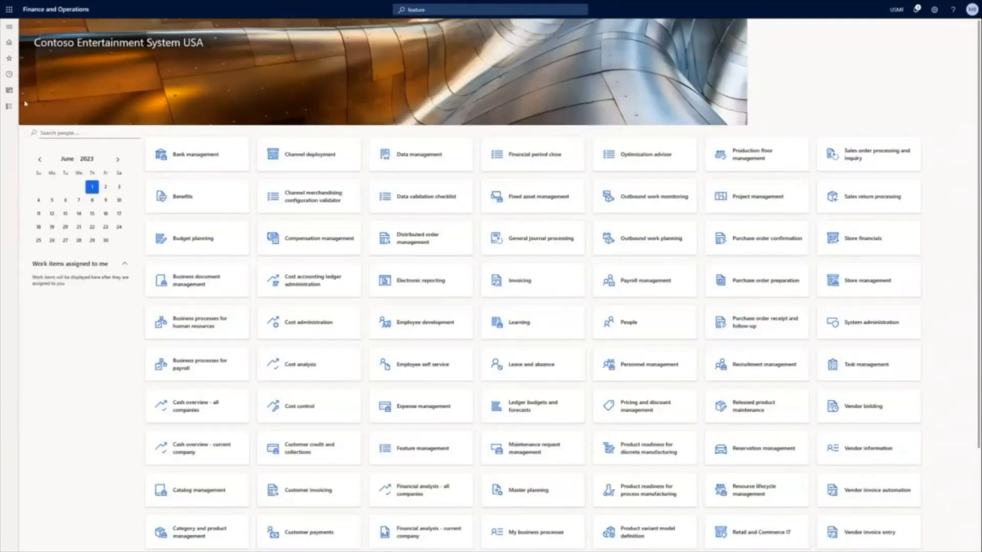
{"action": "left_click", "coordinate": [12, 111]}
{"action": "left_click", "coordinate": [148, 165]}
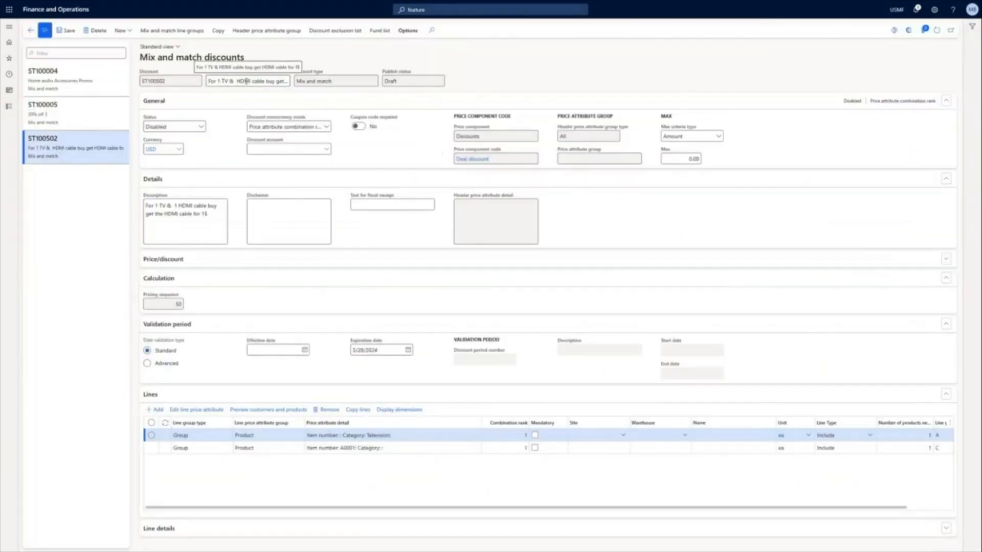
{"action": "left_click_drag", "start_coordinate": [263, 80], "coordinate": [295, 81]}
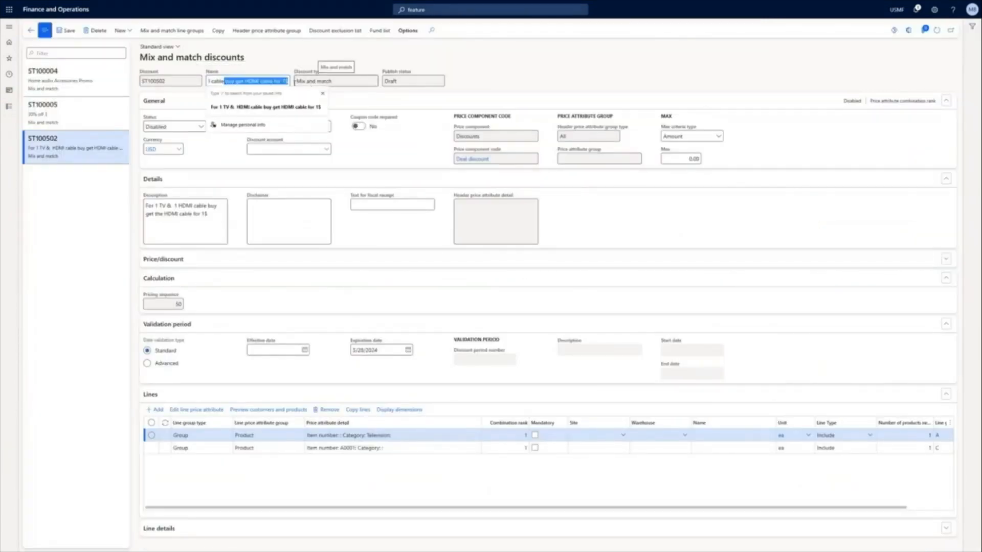
{"action": "left_click", "coordinate": [210, 149]}
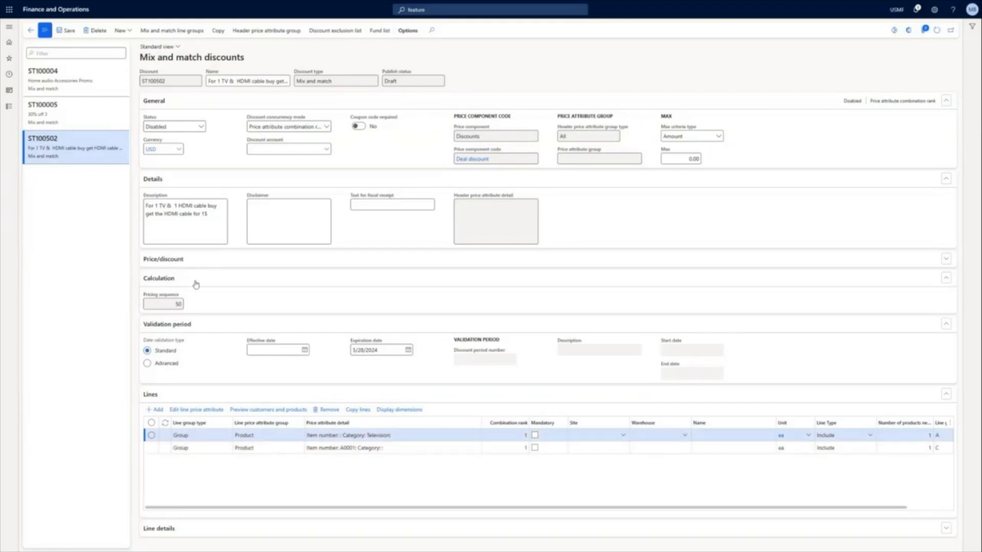
- Examine the TV and HDMI cable offer's price/discount settings and the products on its lines
{"action": "left_click", "coordinate": [192, 259]}
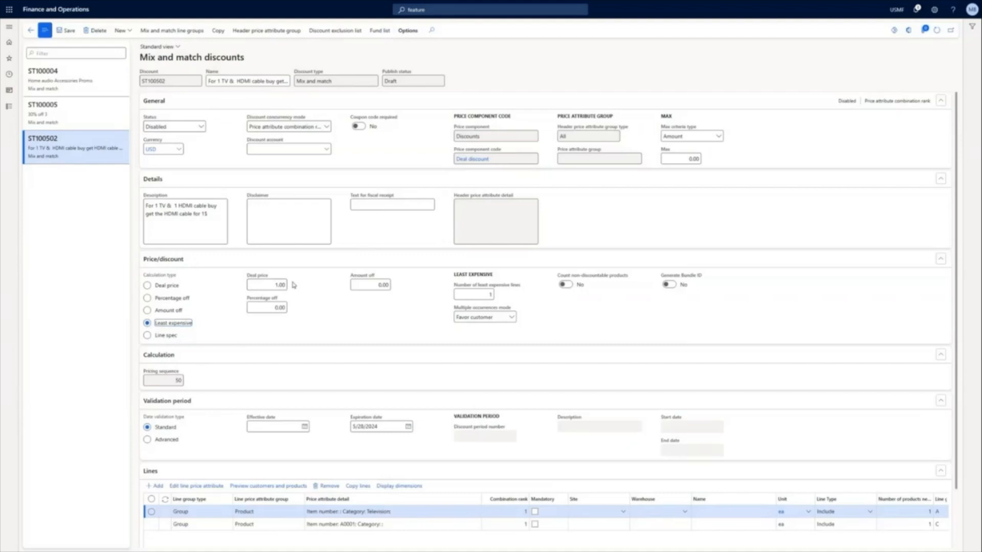
{"action": "scroll", "coordinate": [462, 413], "scroll_direction": "down", "scroll_amount": 1}
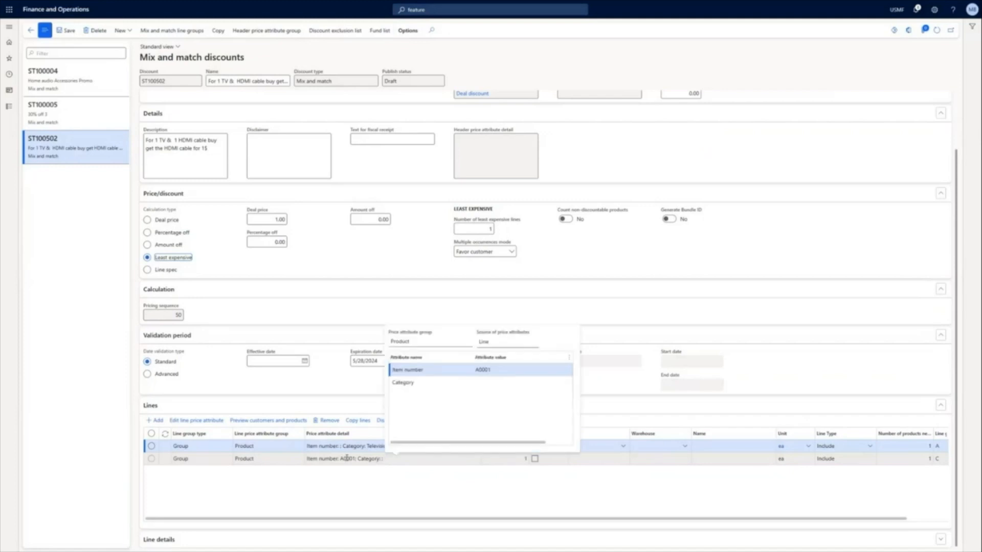
- Open the Price simulator under During sales pricing in Pricing management
{"action": "left_click", "coordinate": [10, 108]}
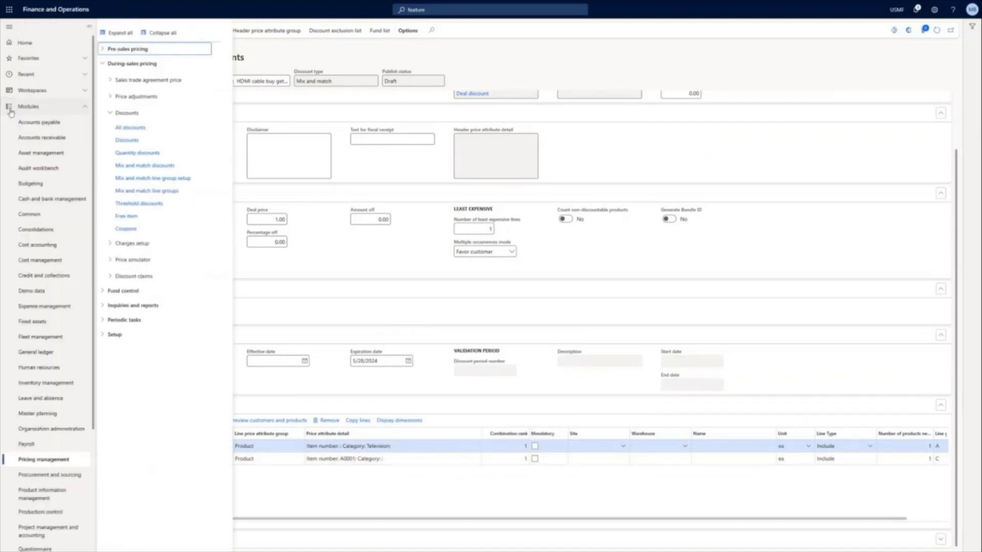
{"action": "left_click", "coordinate": [126, 113]}
{"action": "left_click", "coordinate": [132, 146]}
{"action": "left_click", "coordinate": [125, 161]}
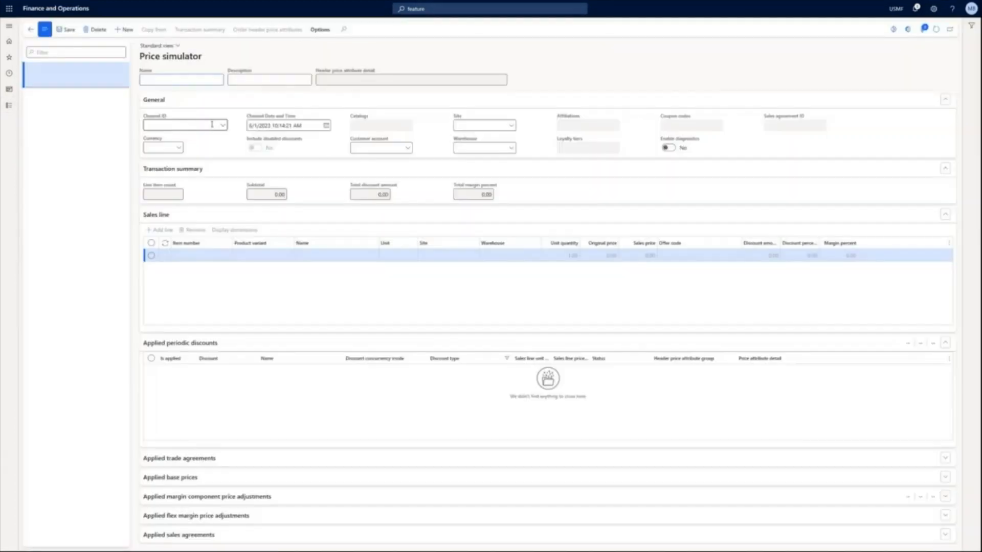
- Set both the name and the description of the new price simulation to Simulation
{"action": "left_click", "coordinate": [224, 126]}
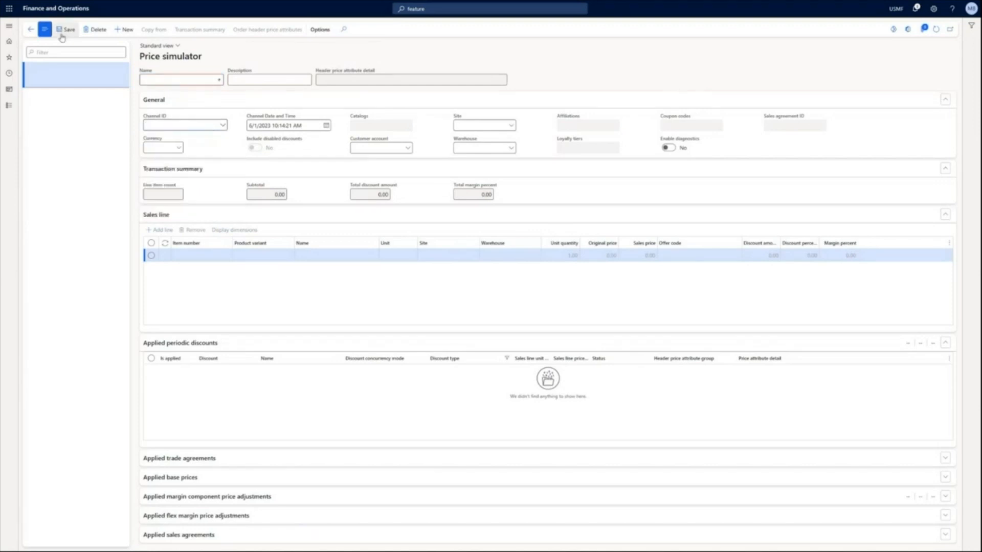
{"action": "left_click", "coordinate": [149, 79]}
{"action": "type", "text": "Sim"}
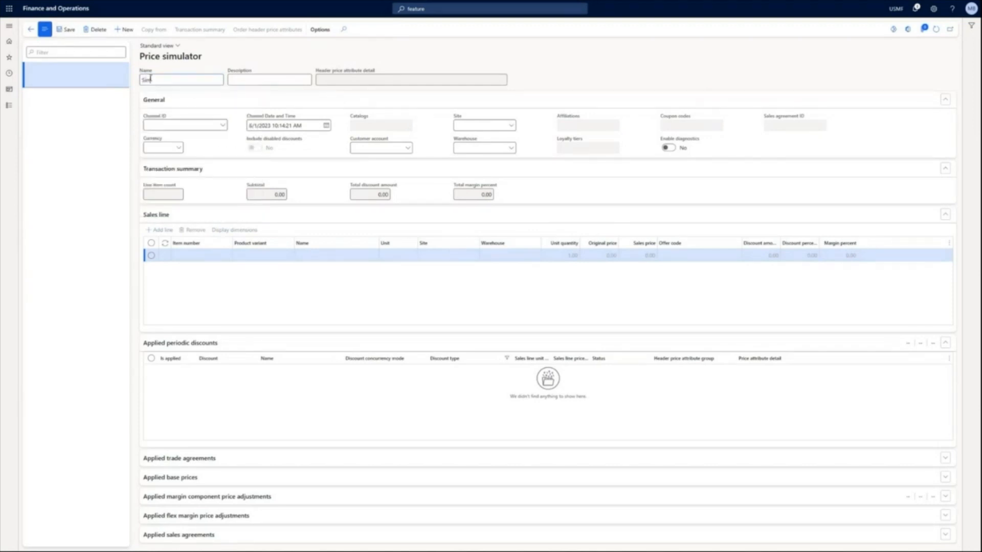
{"action": "type", "text": "ulation"}
{"action": "key", "text": "Tab"}
{"action": "type", "text": "S"}
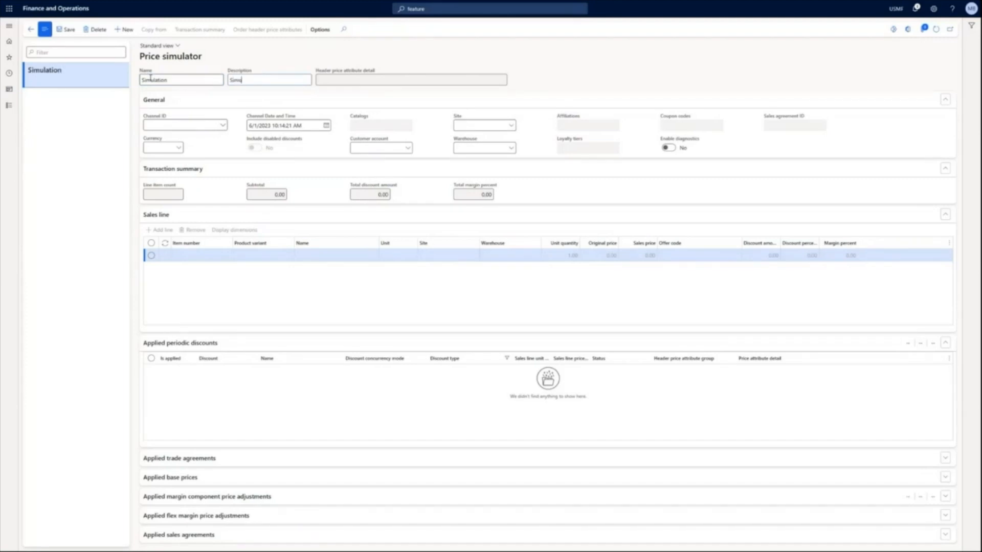
- Assign the loyalty customer's account to the simulation and add a sales line for the Techware TV 55" QLED
{"action": "left_click", "coordinate": [356, 148]}
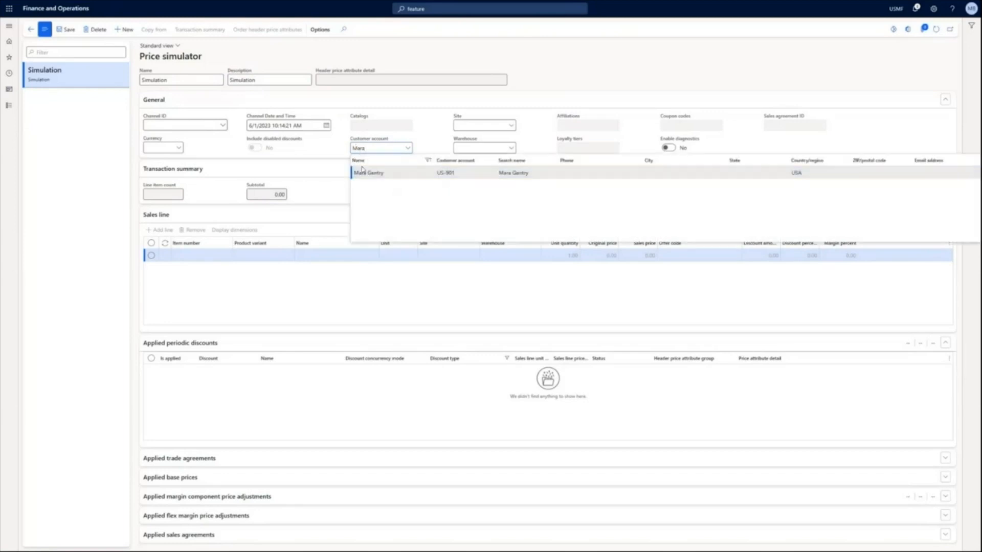
{"action": "left_click", "coordinate": [362, 173]}
{"action": "left_click", "coordinate": [211, 259]}
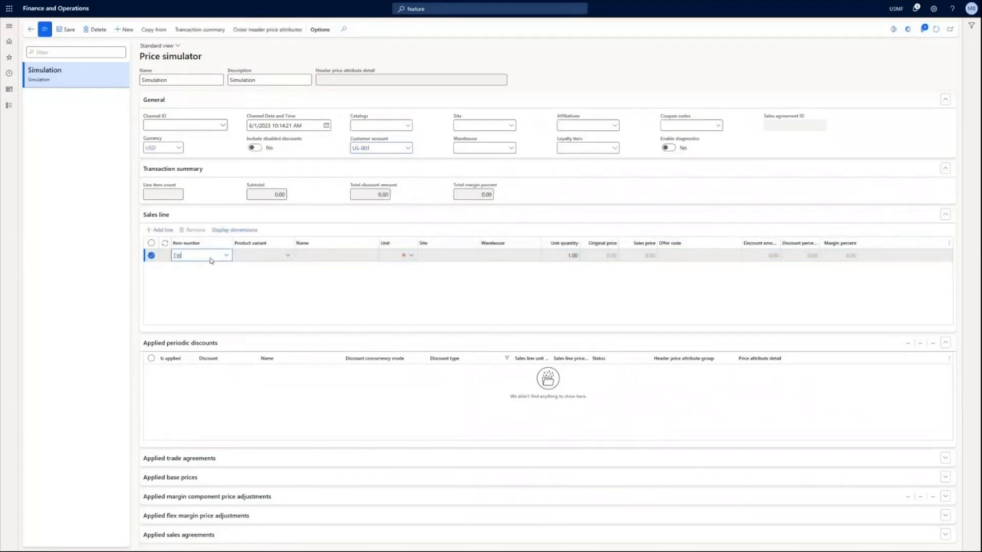
{"action": "left_click", "coordinate": [324, 280]}
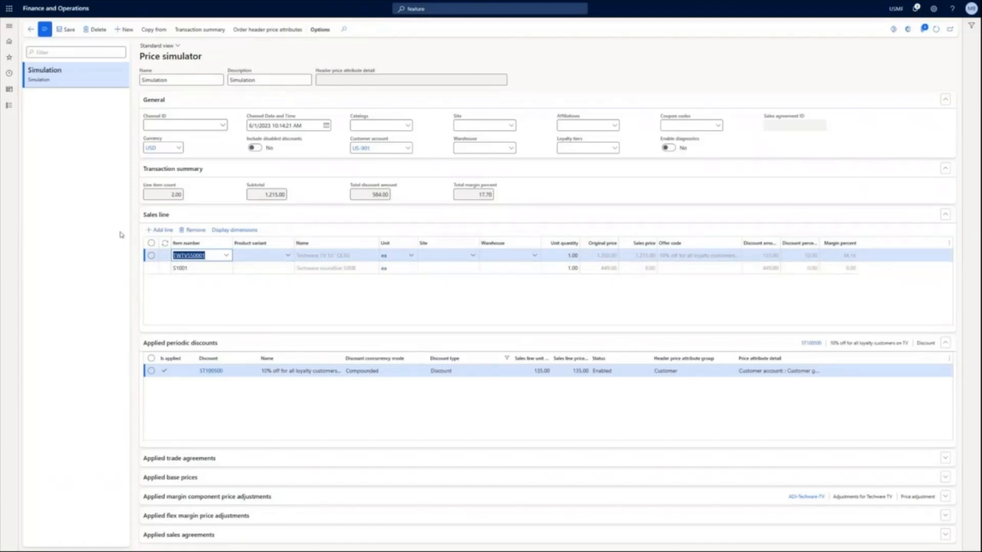
- Add a sales line for item A0001, the HDMI 6' Cables, to the simulation
{"action": "key", "text": "alt+n"}
{"action": "type", "text": "S"}
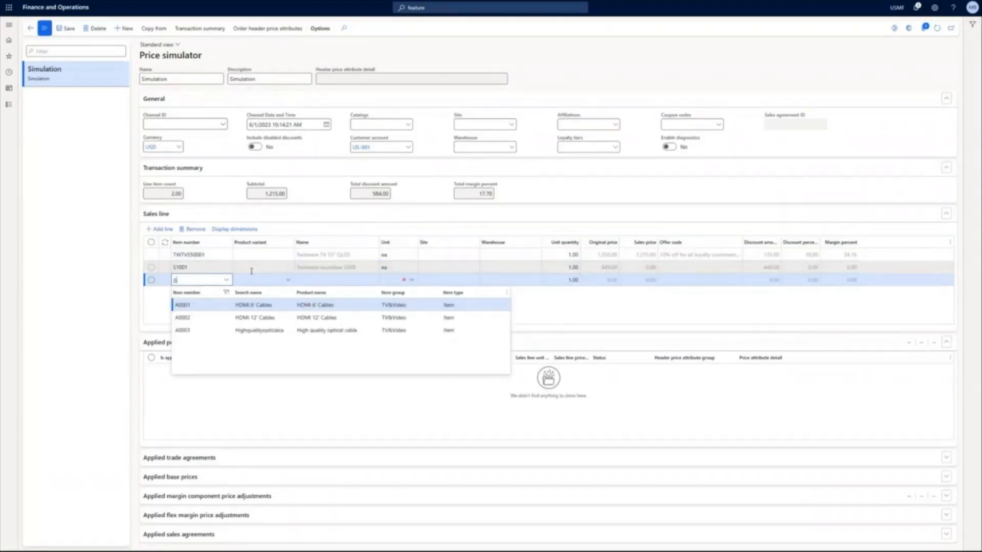
{"action": "key", "text": "Return"}
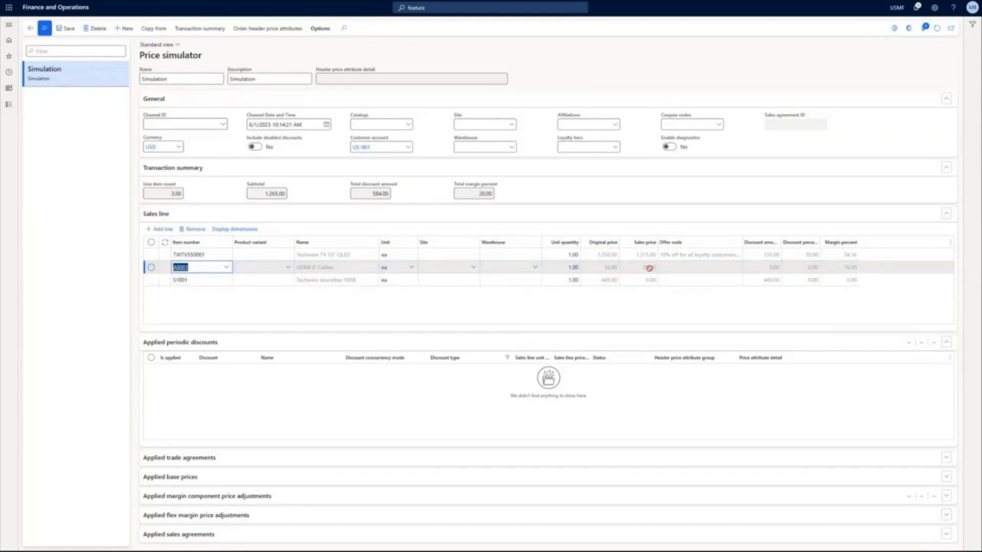
- Compare the simulated prices with and without disabled discounts, leaving disabled discounts included
{"action": "left_click", "coordinate": [255, 147]}
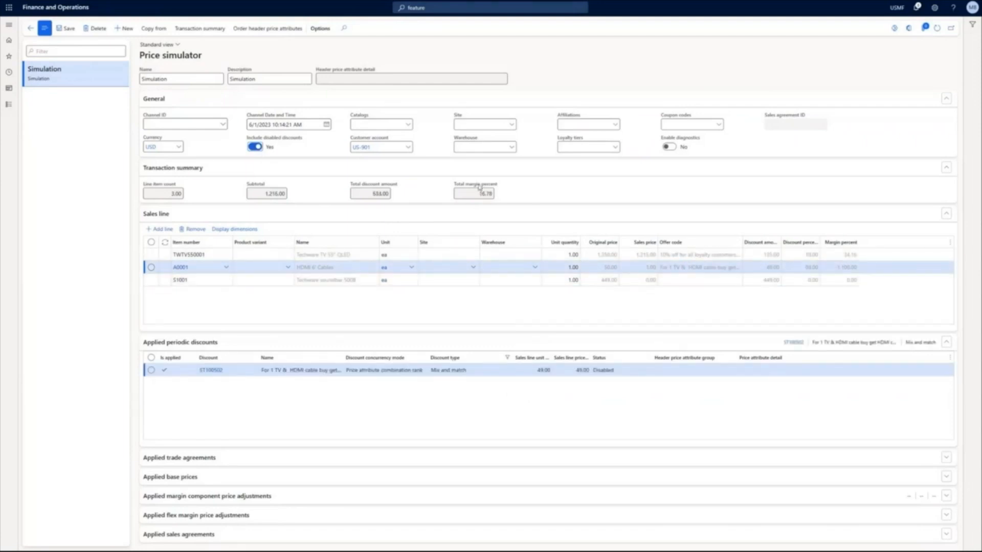
{"action": "left_click", "coordinate": [256, 147]}
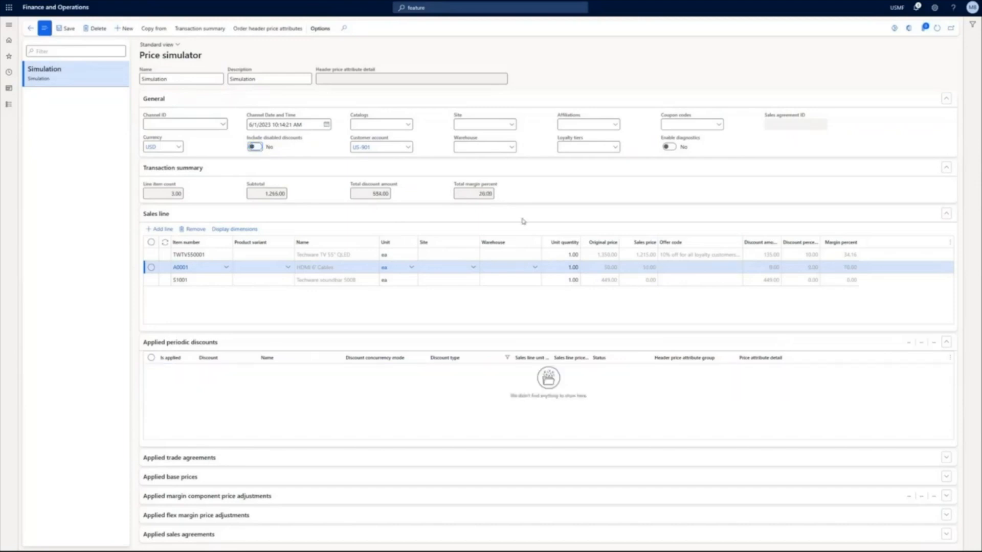
{"action": "key", "text": "space"}
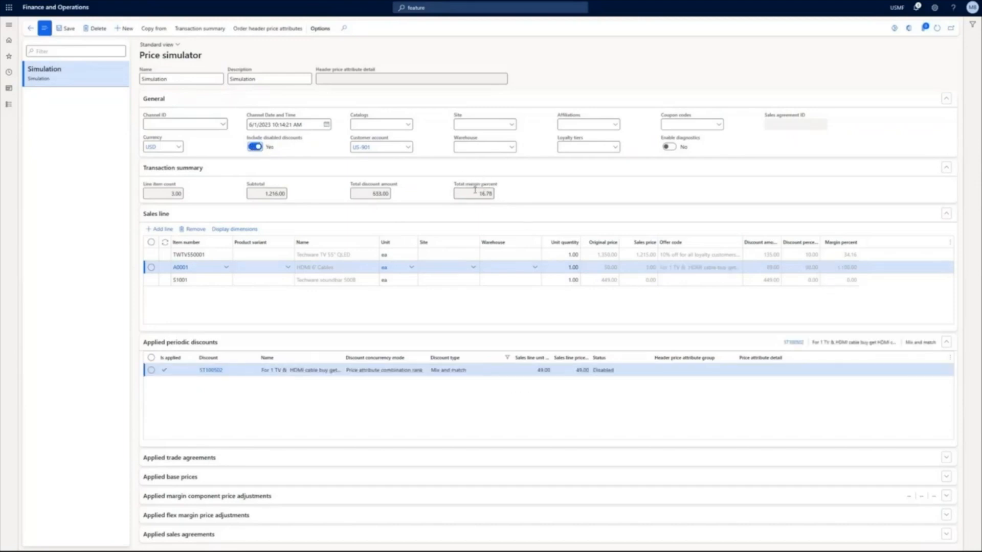